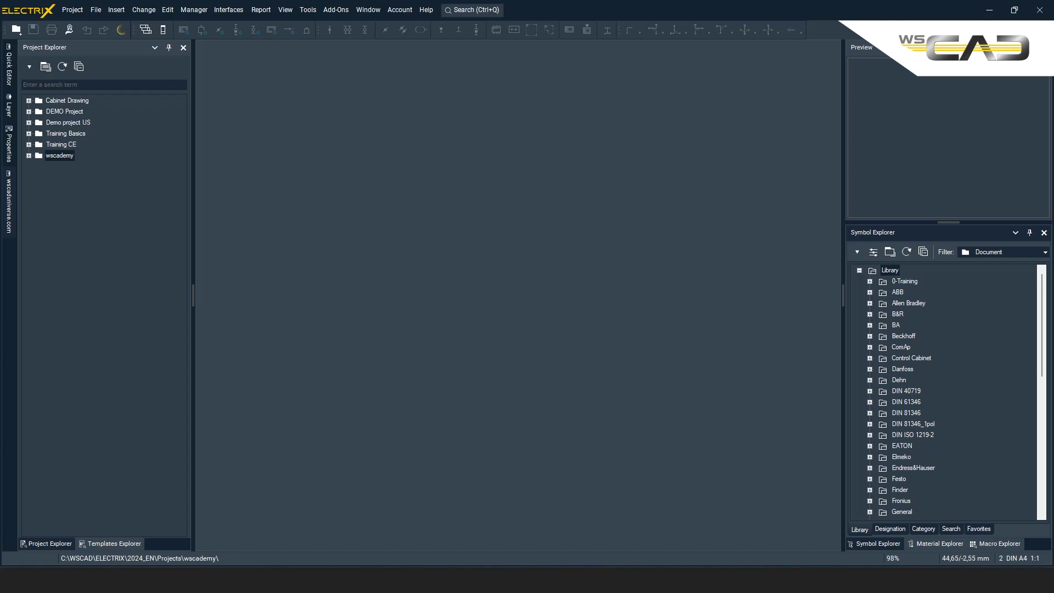
- Open the toolbar Customize dialog and look through its Command and Keyboard tabs
right_click(848, 34)
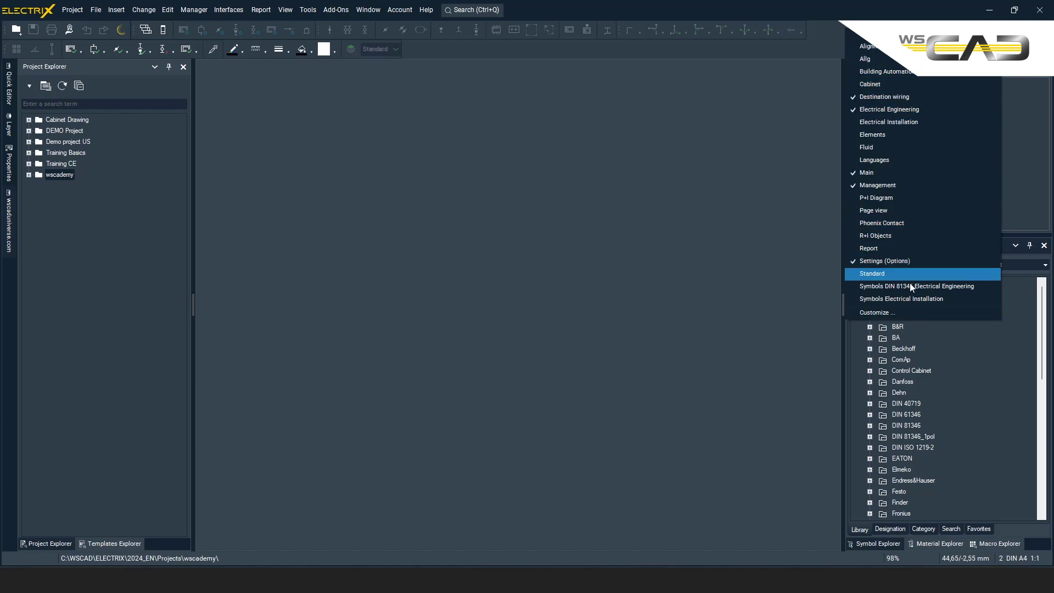
left_click(897, 314)
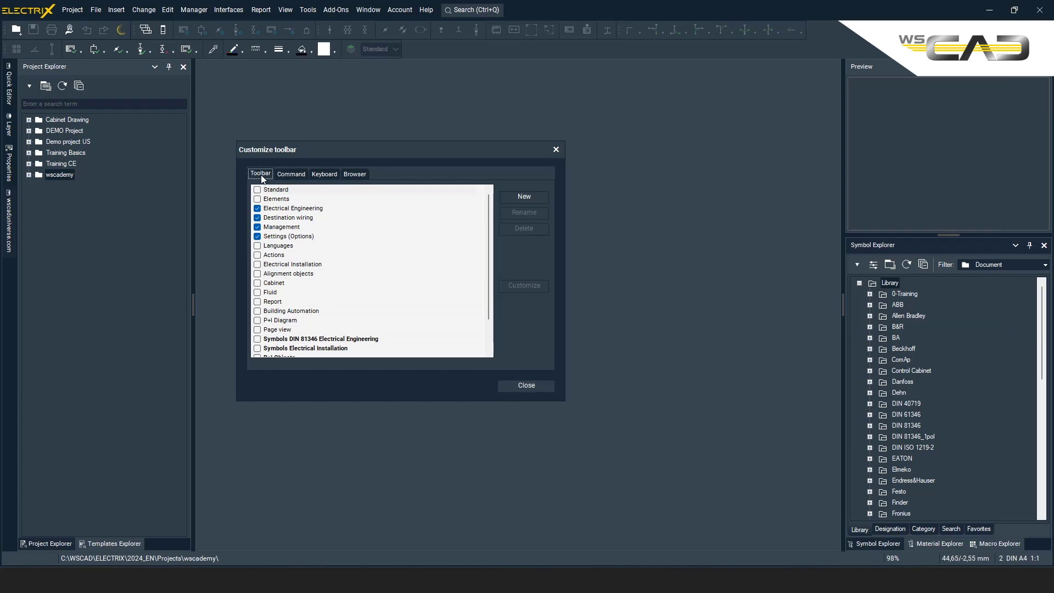
left_click(291, 173)
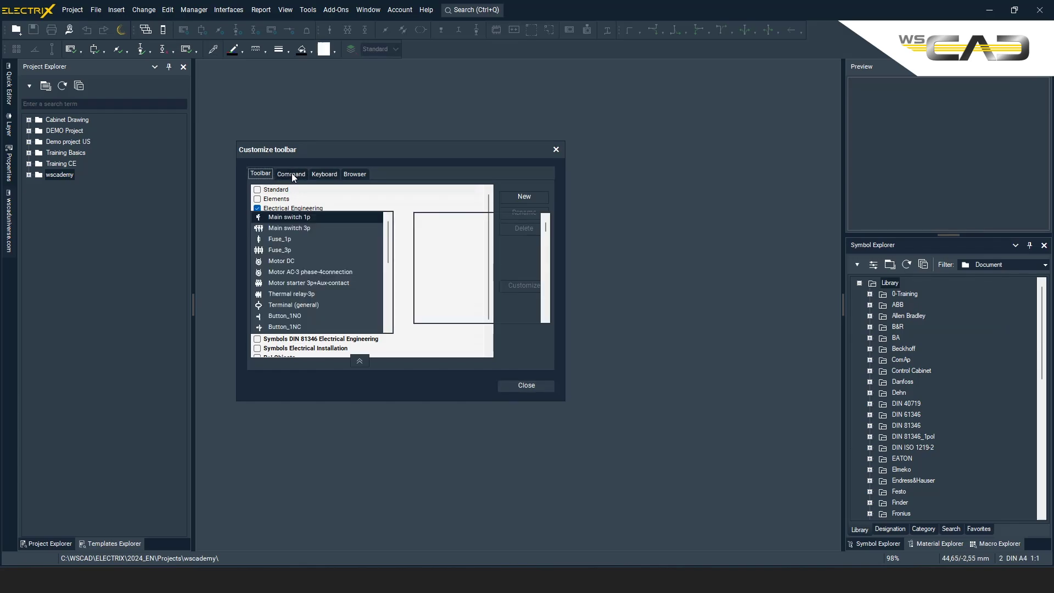
left_click(328, 174)
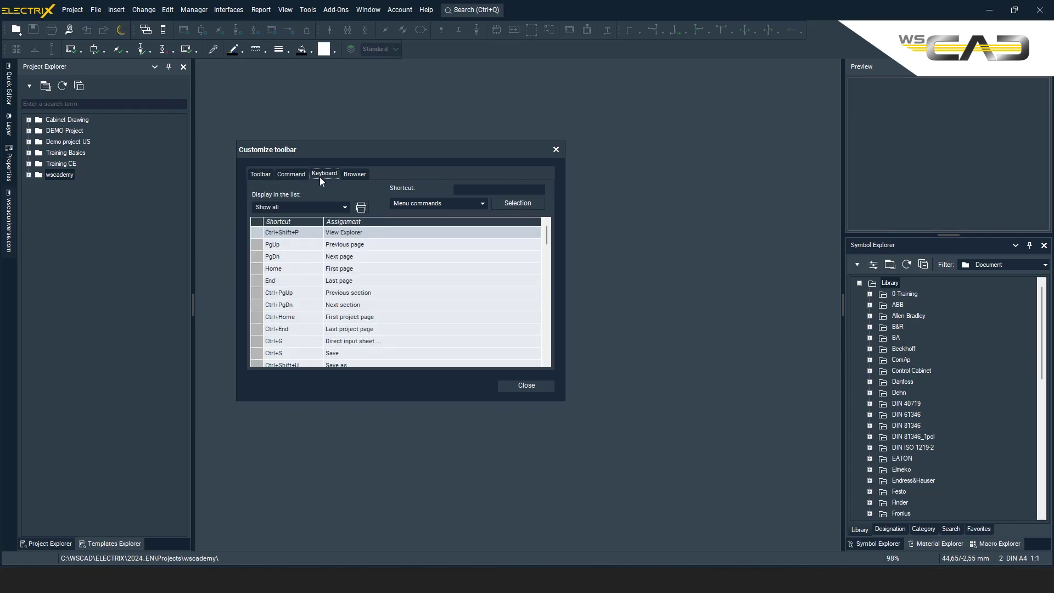
left_click(269, 173)
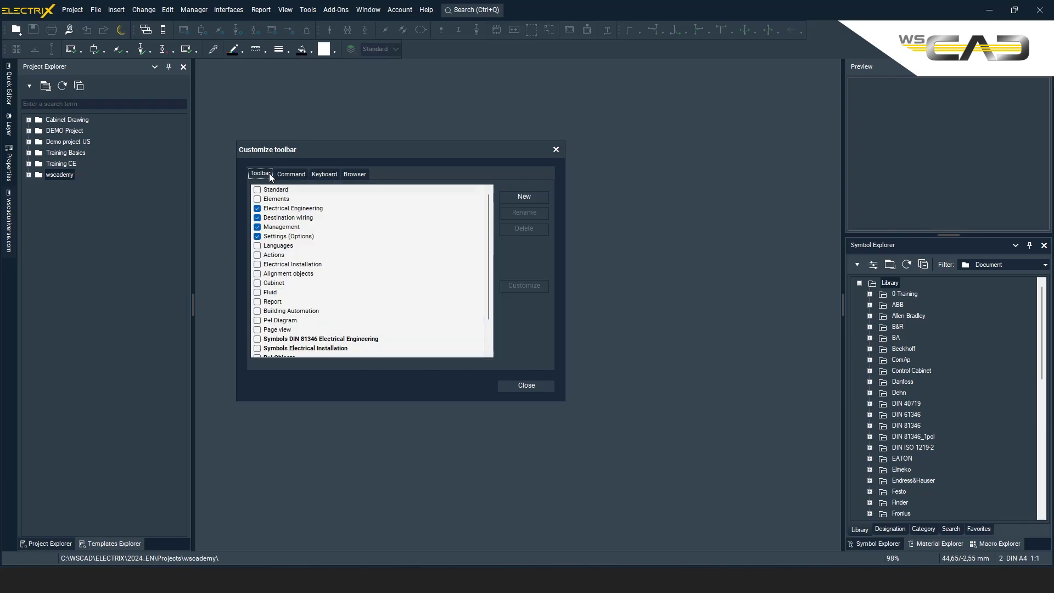
- Select toolbars in the list, including R+I Objects and Symbols DIN 81346 Electrical Engineering
scroll(377, 250, "down", 2)
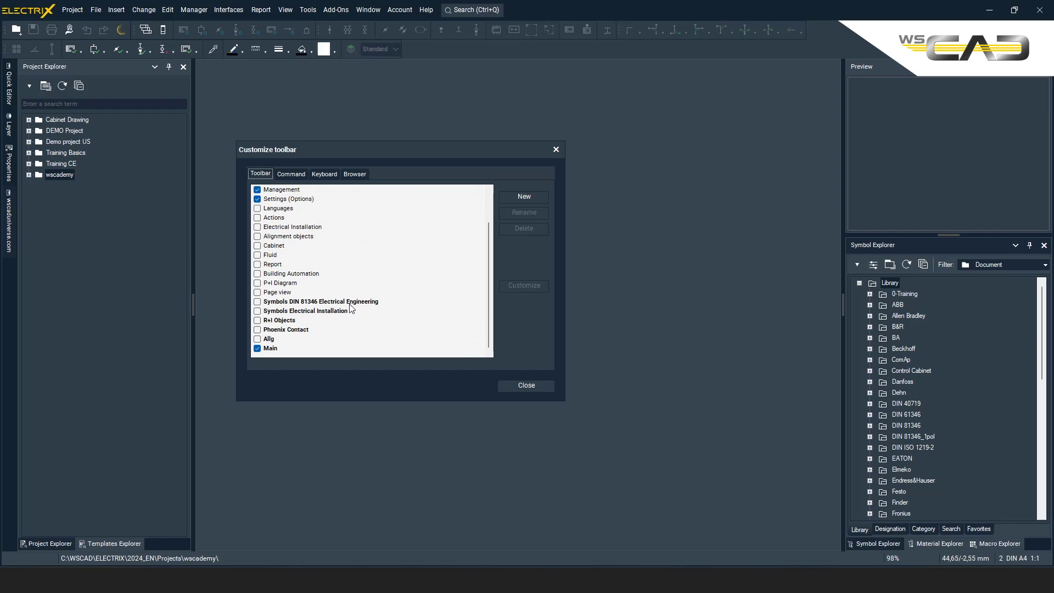
left_click(349, 302)
left_click(301, 322)
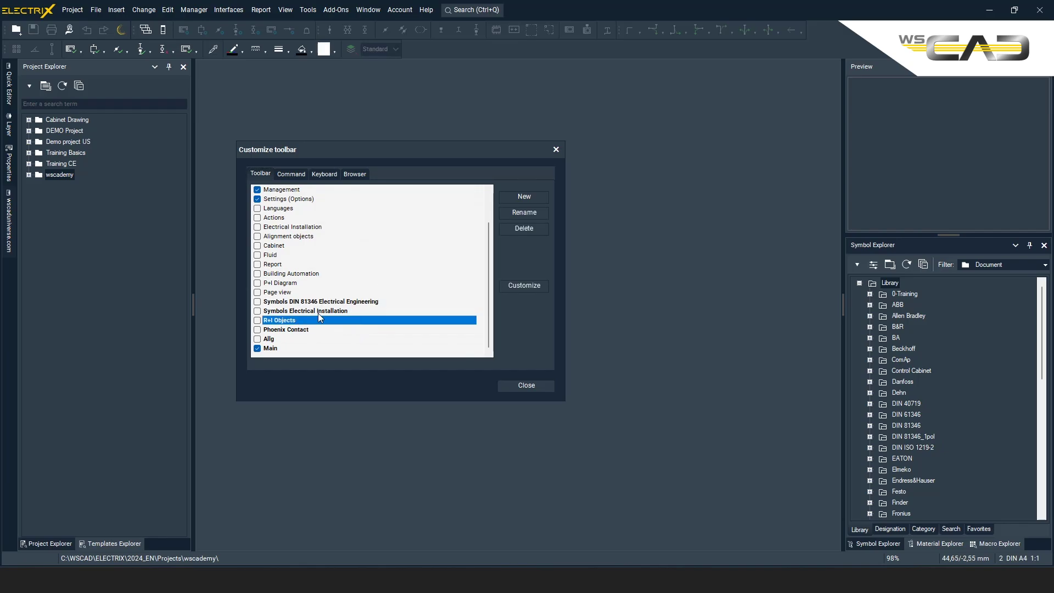
left_click(338, 302)
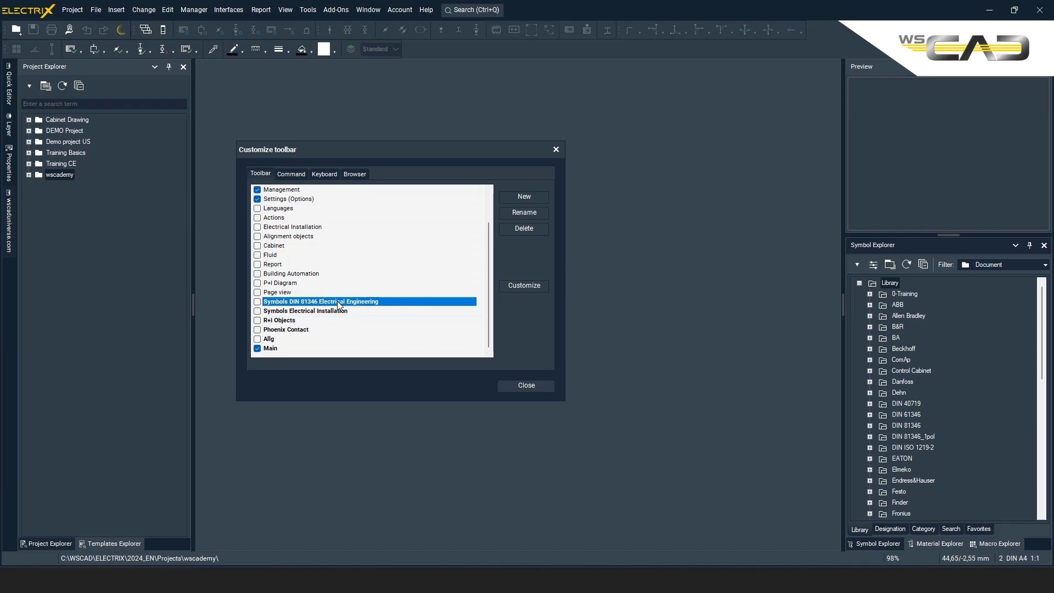
- Create a new toolbar named 'My Toolbar' and select it in the list
left_click(533, 197)
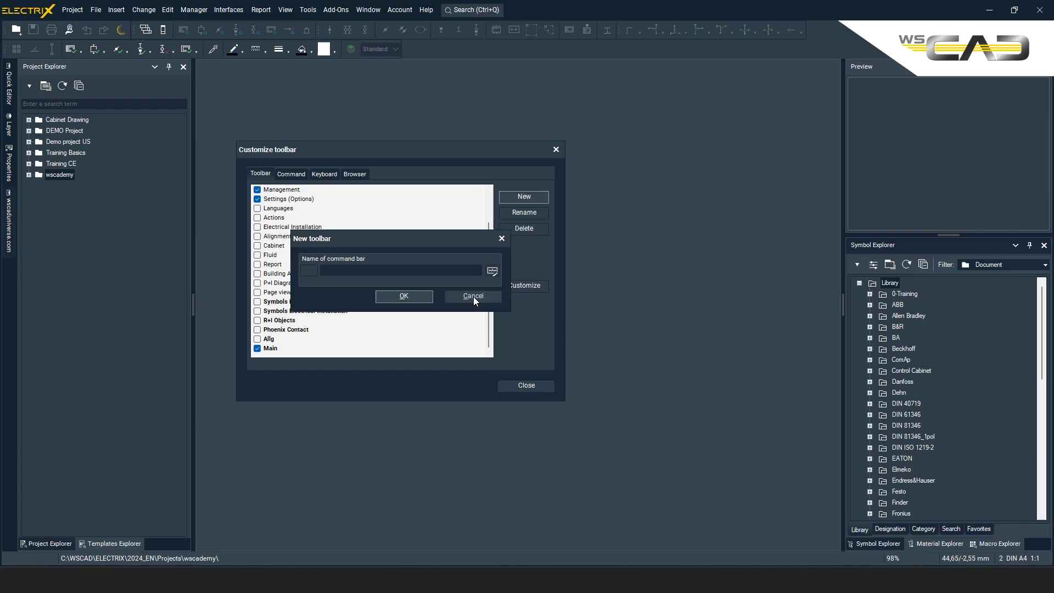
type("My Toolbar")
left_click(411, 300)
scroll(395, 314, "down", 3)
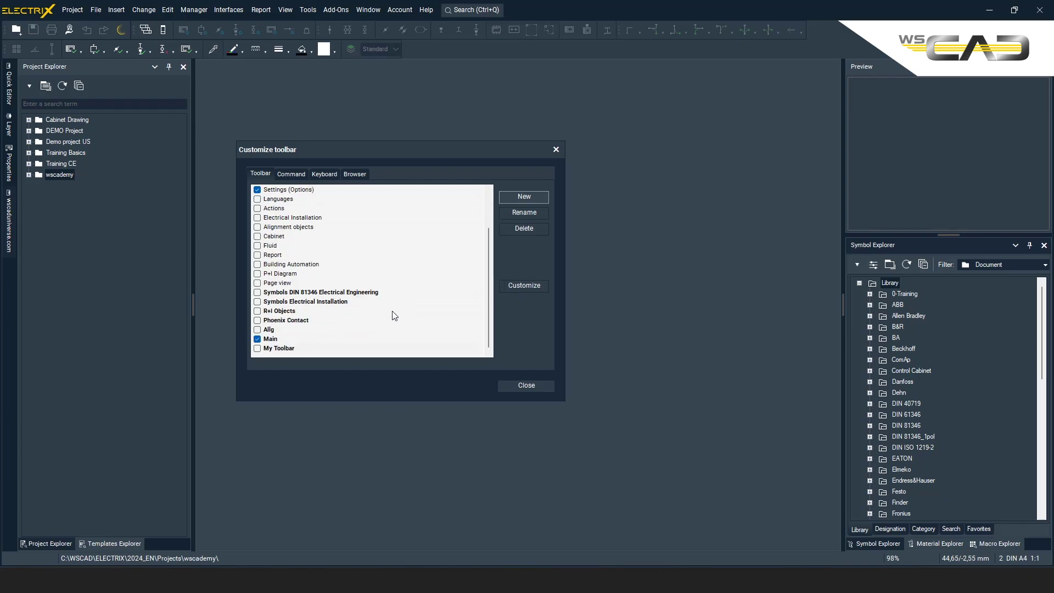
left_click(268, 349)
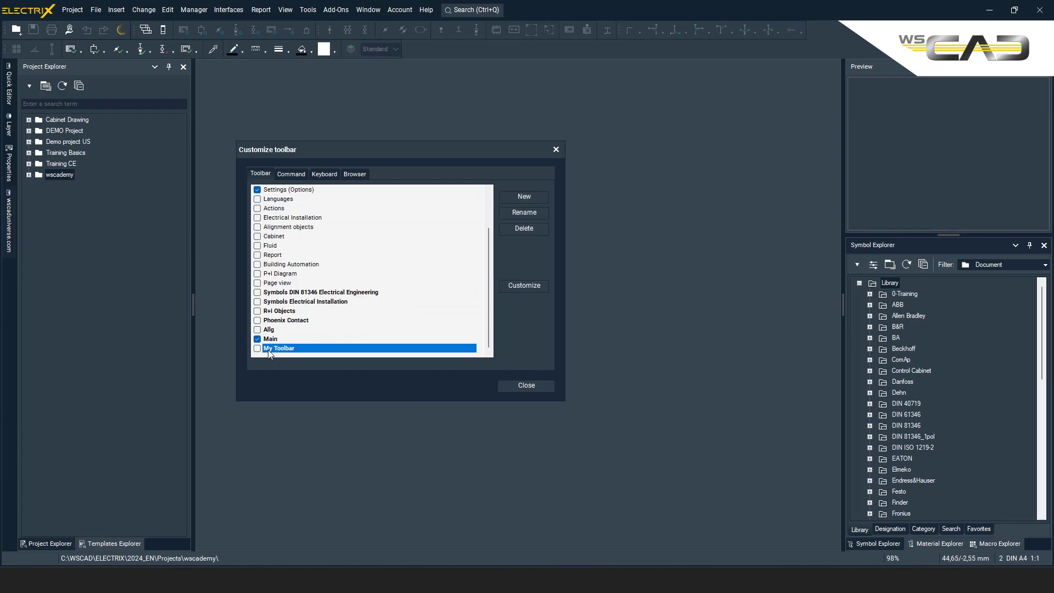
- Add the Project/New, Project/Export/PDF and Project/Export/Cabinet AR commands to My Toolbar
left_click(525, 286)
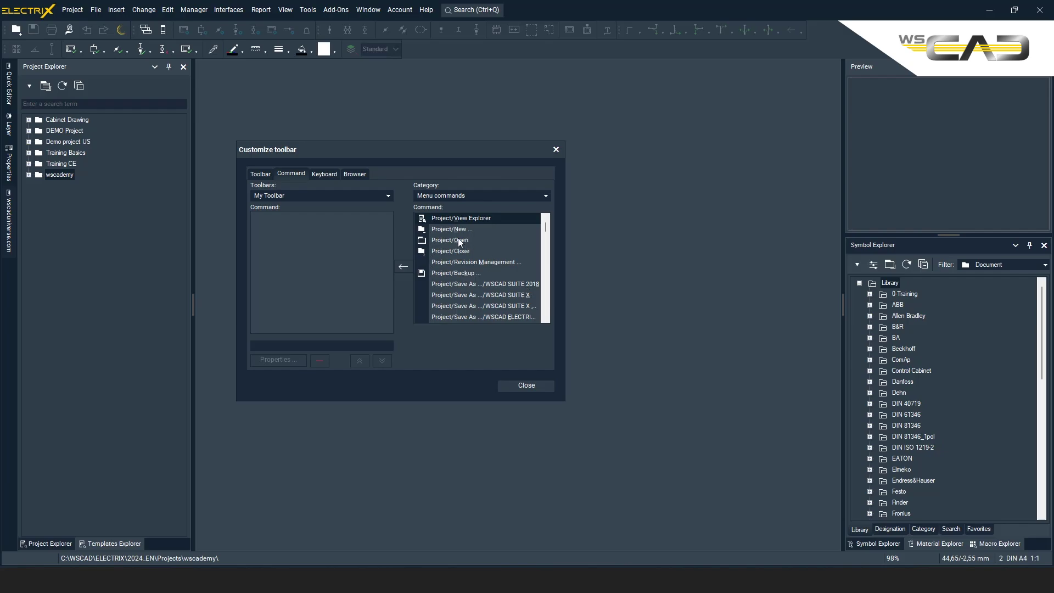
key("Down")
left_click(404, 268)
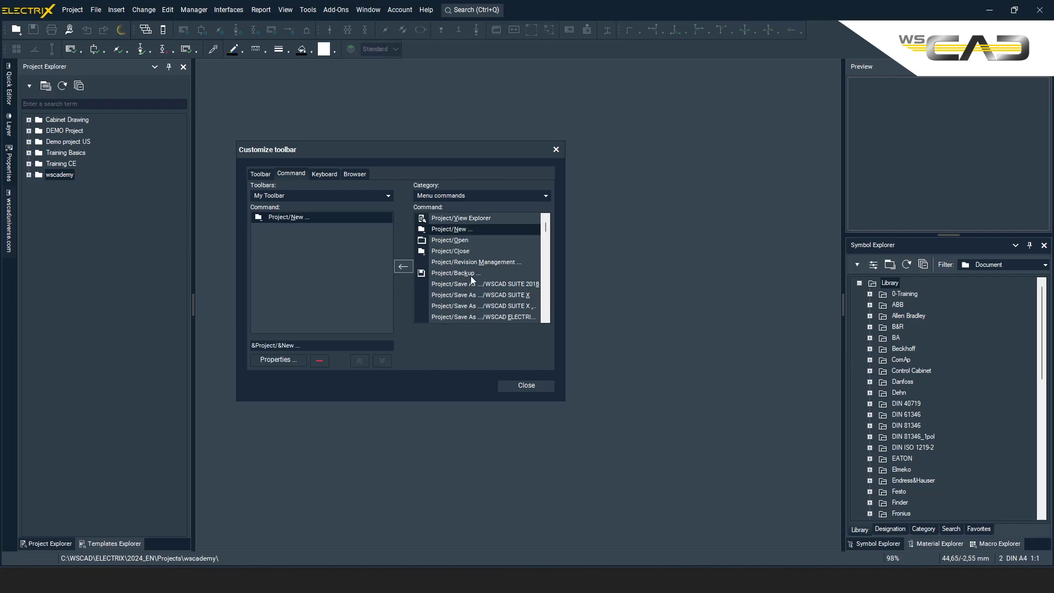
scroll(470, 276, "down", 3)
left_click(444, 272)
left_click(404, 268)
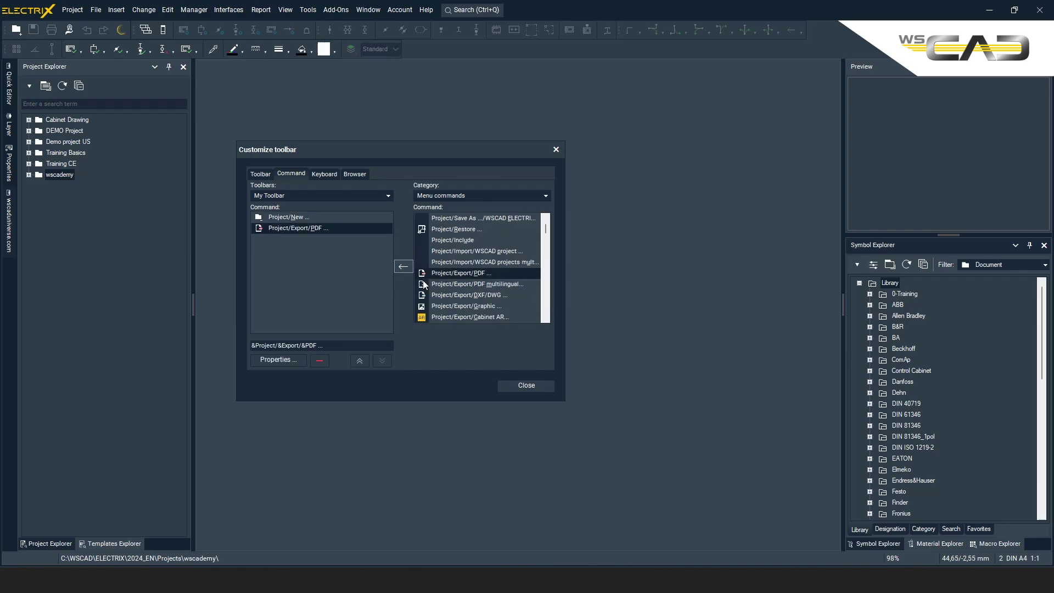
left_click(445, 318)
left_click(404, 267)
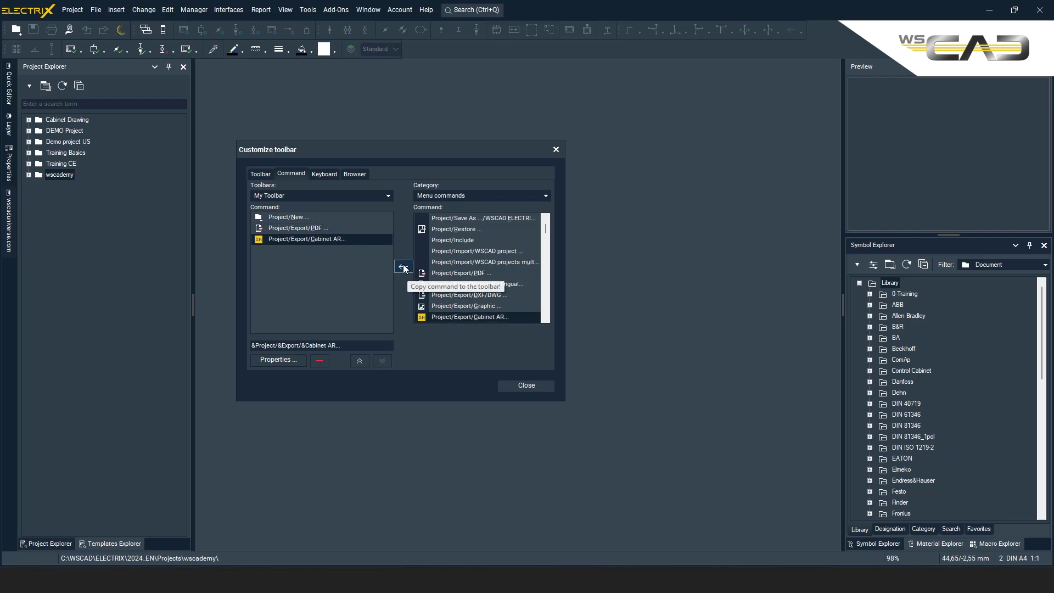
left_click(515, 385)
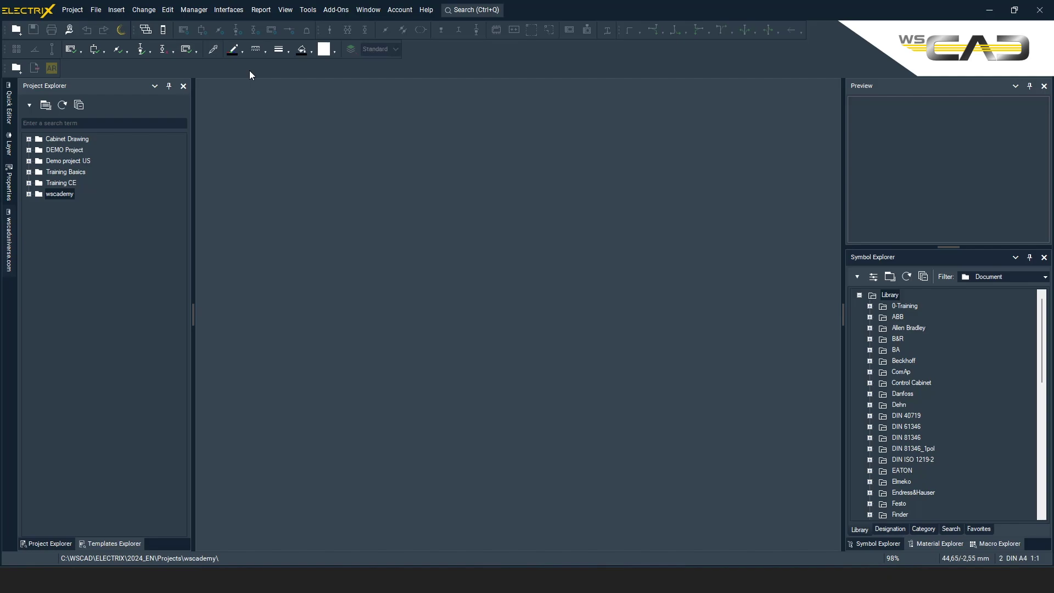
- Turn on the Elements toolbar, toggle My Toolbar off and back on, and float the Preview panel
right_click(484, 61)
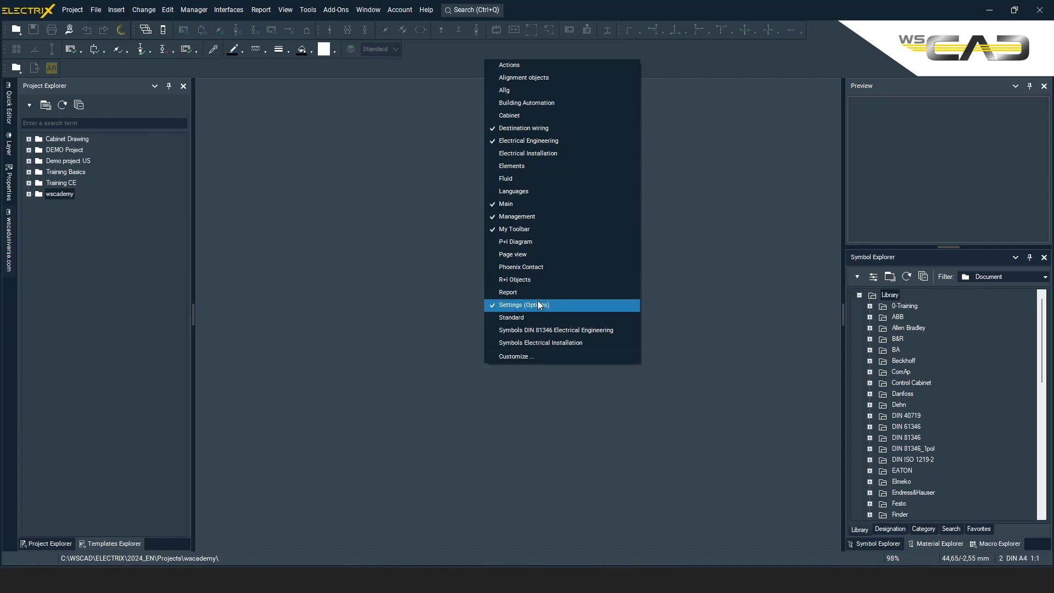
left_click(524, 164)
left_click(512, 229)
right_click(510, 230)
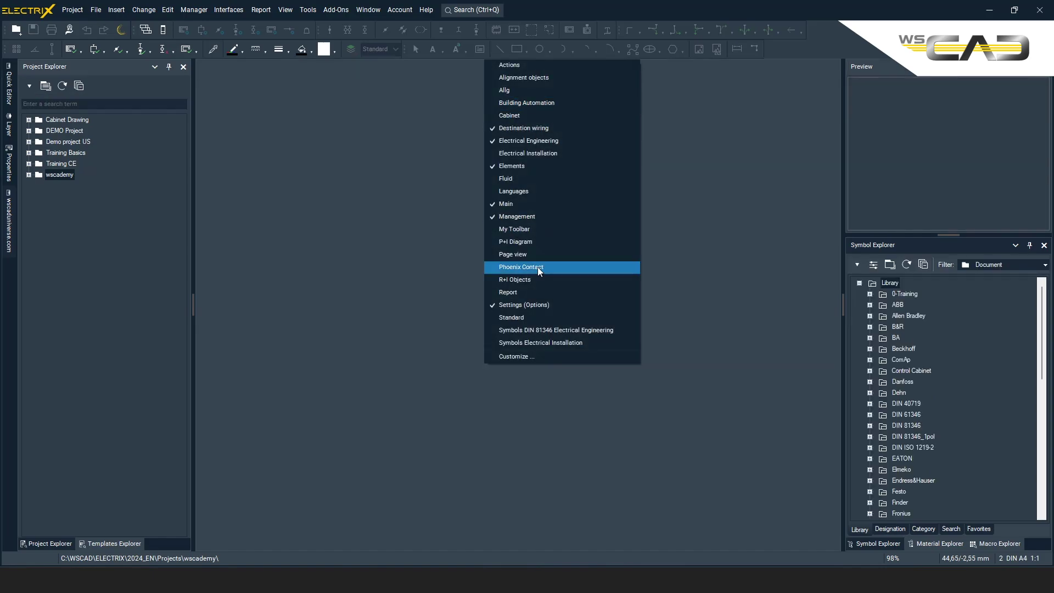
left_click(527, 227)
right_click(498, 232)
left_click(507, 187)
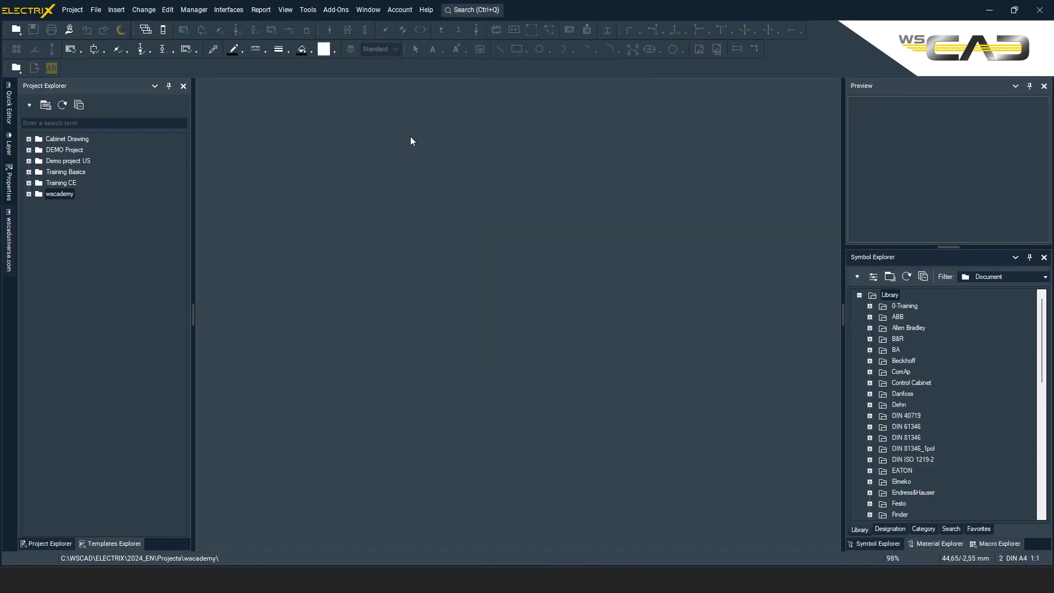
left_click_drag(902, 91, 949, 273)
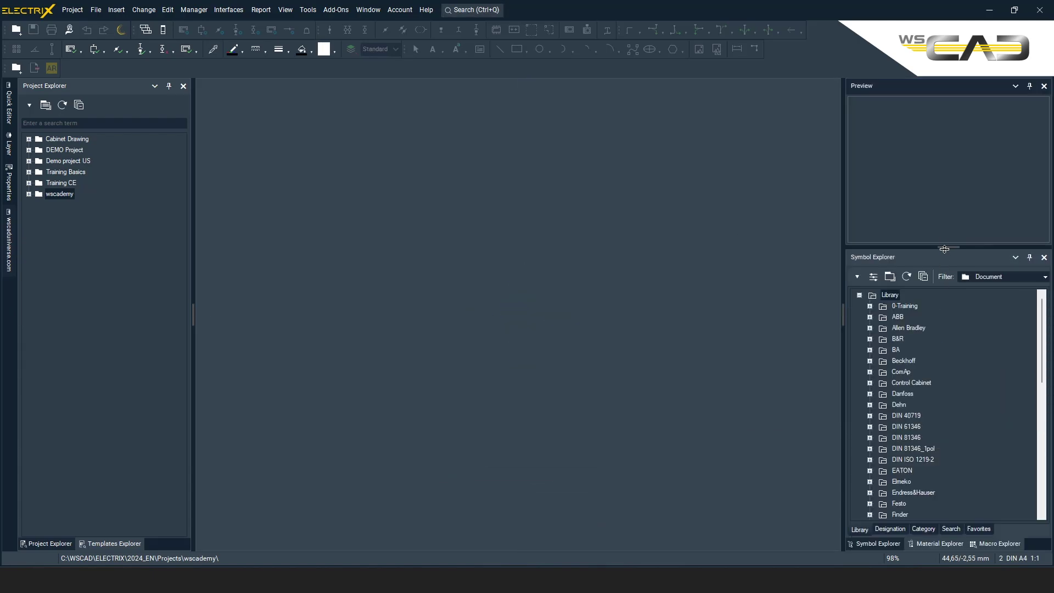
left_click(285, 10)
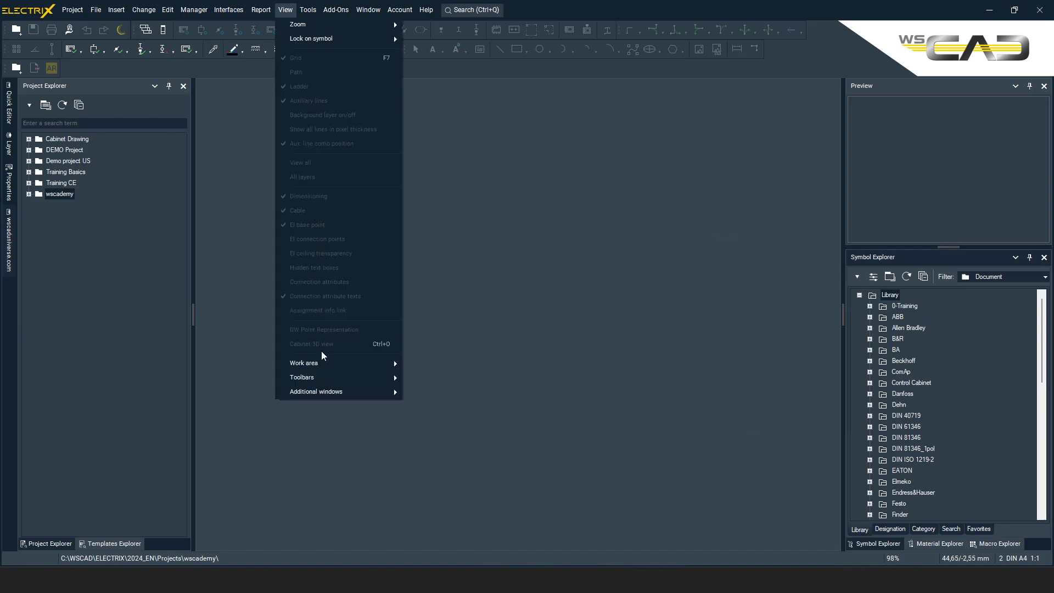
mouse_move(322, 360)
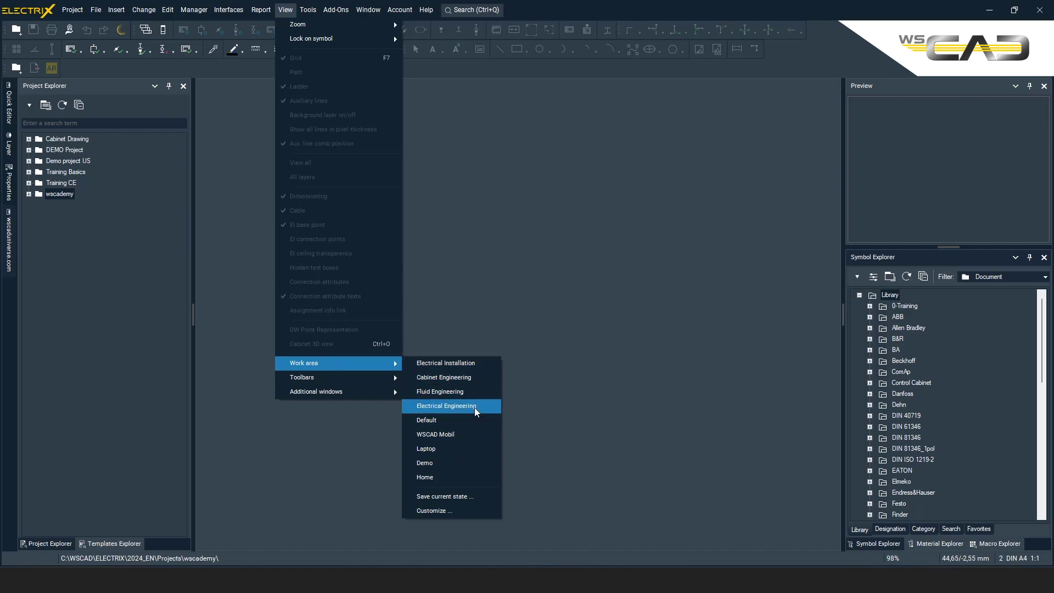
left_click(567, 274)
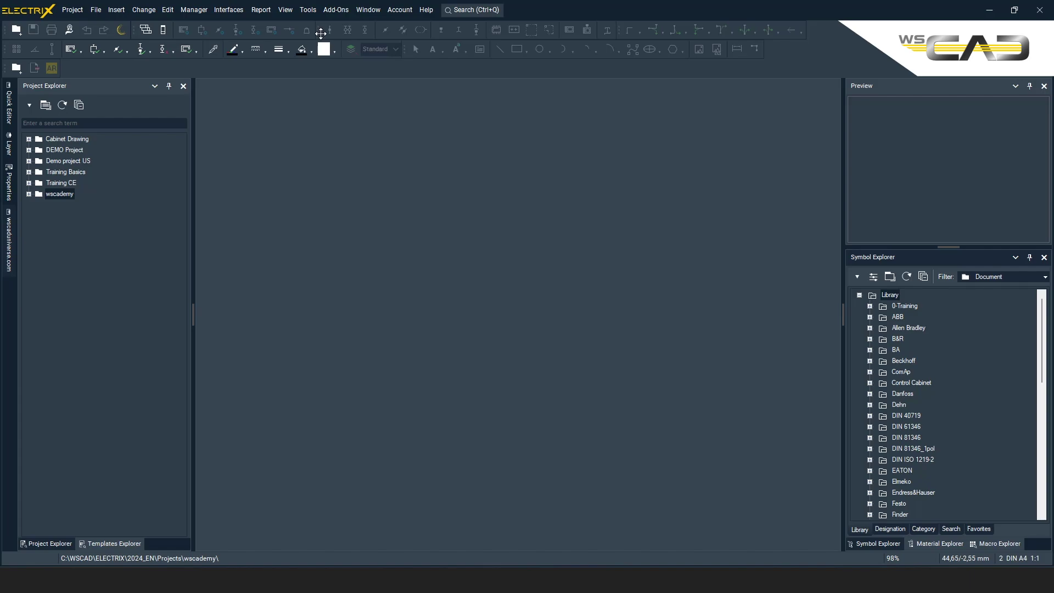
- Open Tools > Settings (Options) on the View > Color elements page
left_click(308, 8)
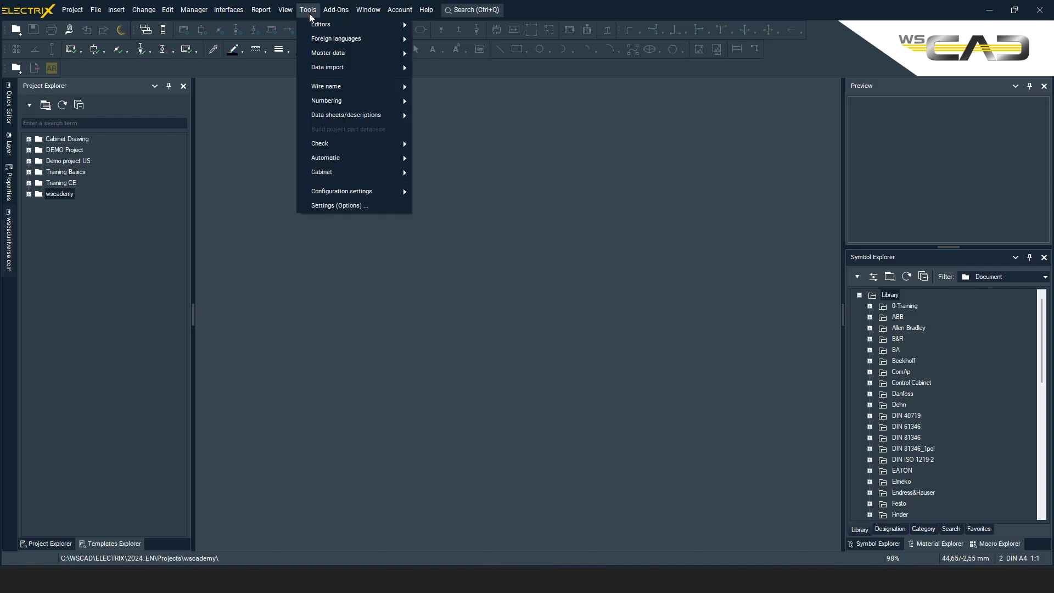
left_click(379, 208)
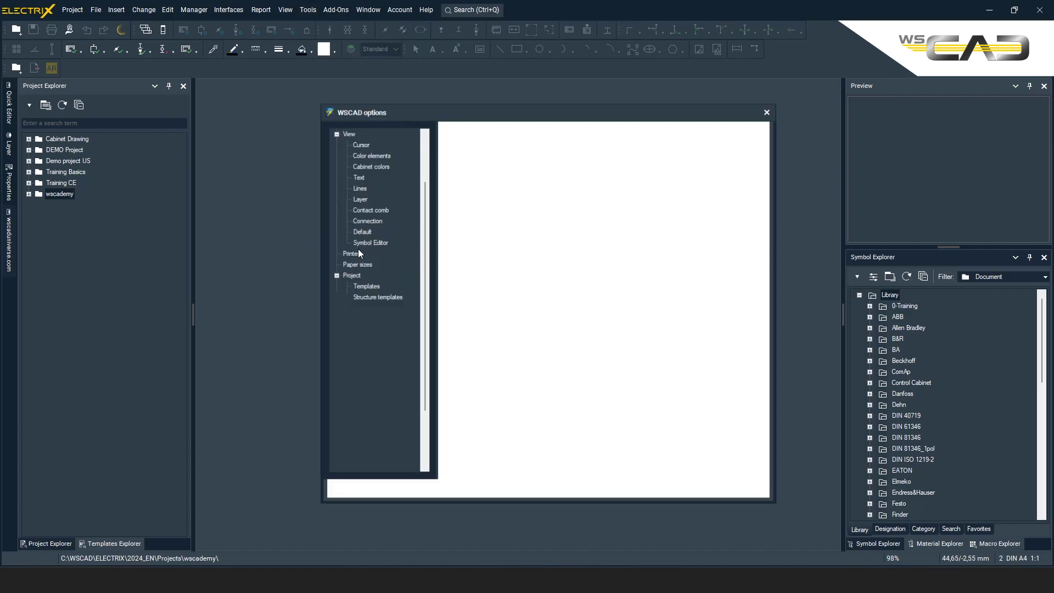
scroll(359, 252, "up", 2)
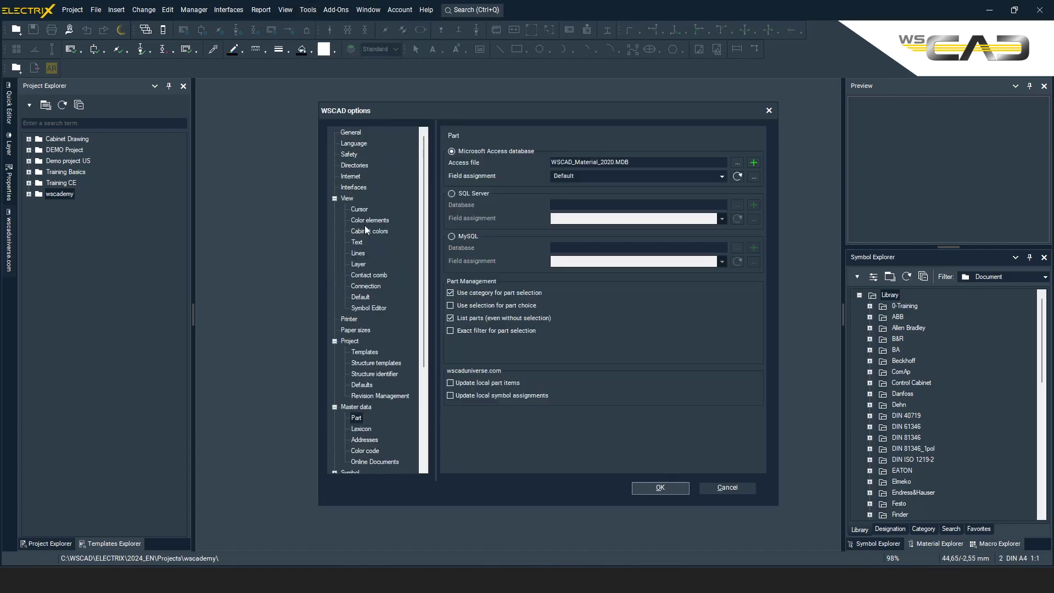
left_click(371, 219)
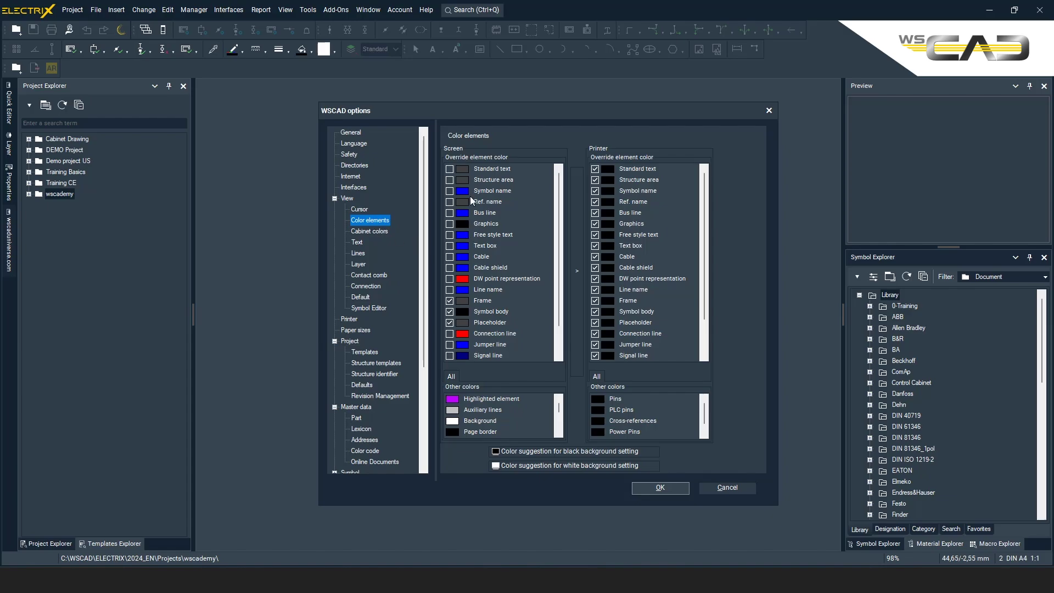
- Enable the Graphics screen colour override, leaving its colour unchanged
left_click(449, 223)
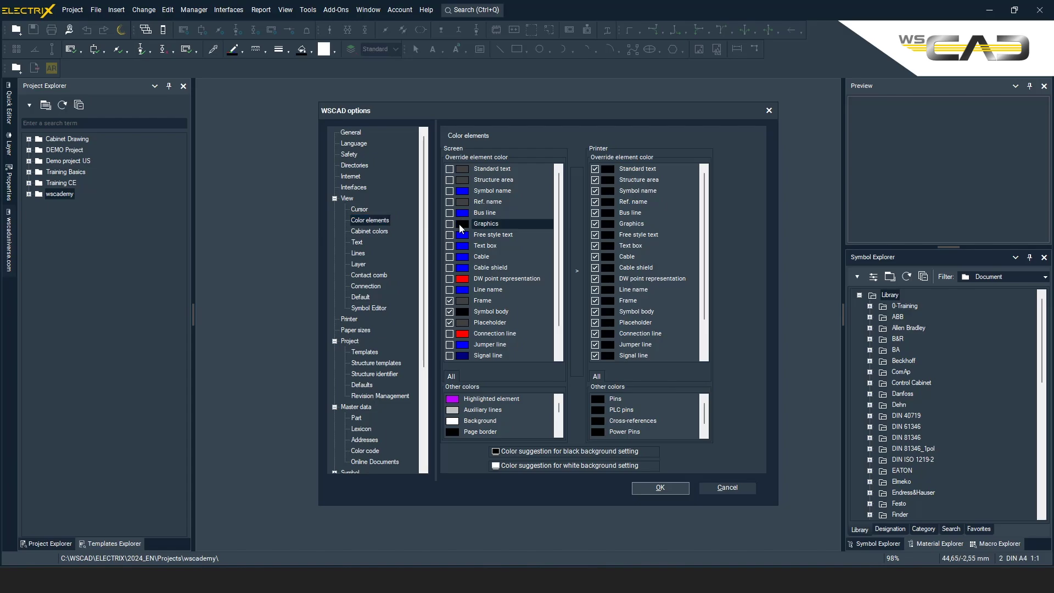
left_click(459, 224)
scroll(485, 251, "down", 3)
scroll(485, 252, "up", 4)
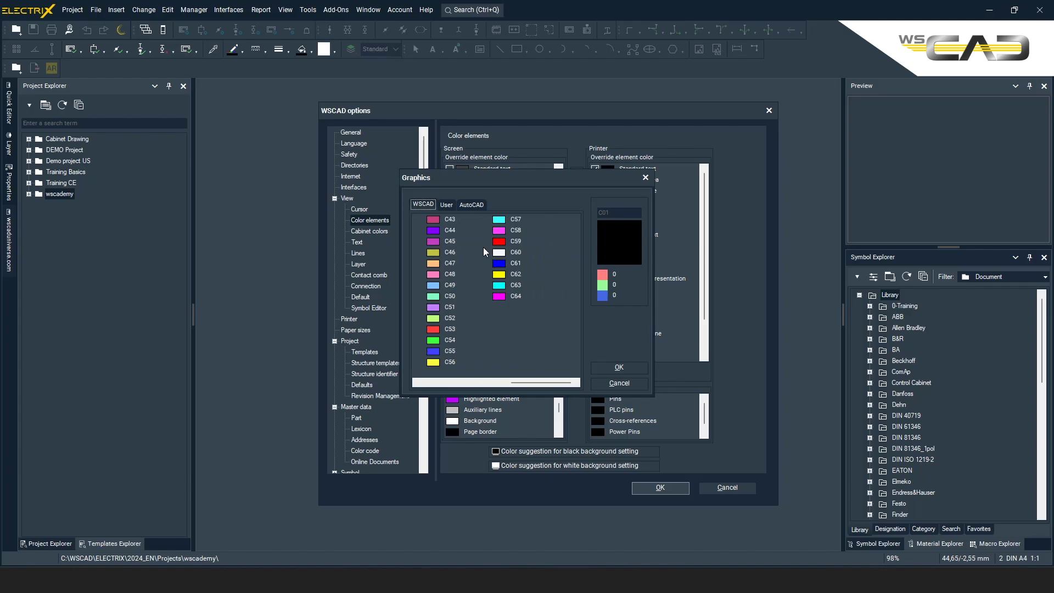
left_click(646, 177)
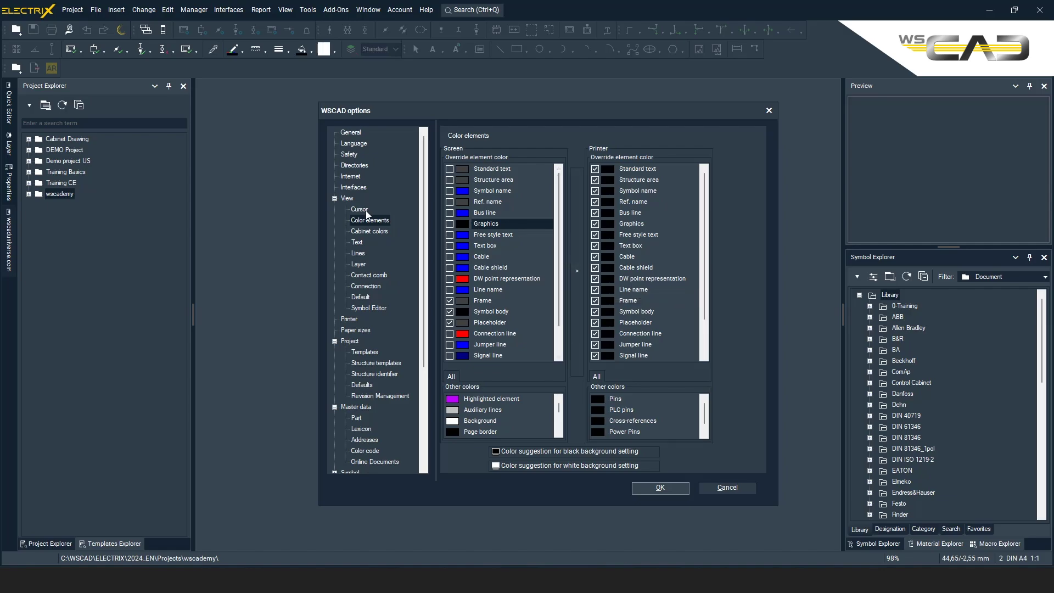
- Show the Cabinet colors page under View in the options tree
left_click(366, 232)
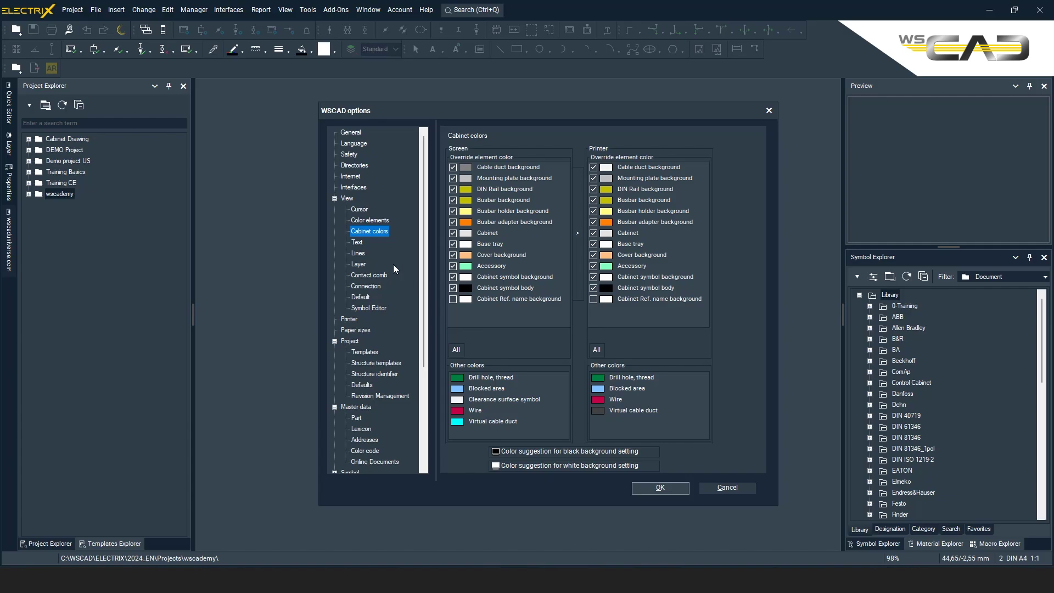
- Check the Help files and Temporary files paths under Directories, then confirm the options with OK
left_click(347, 166)
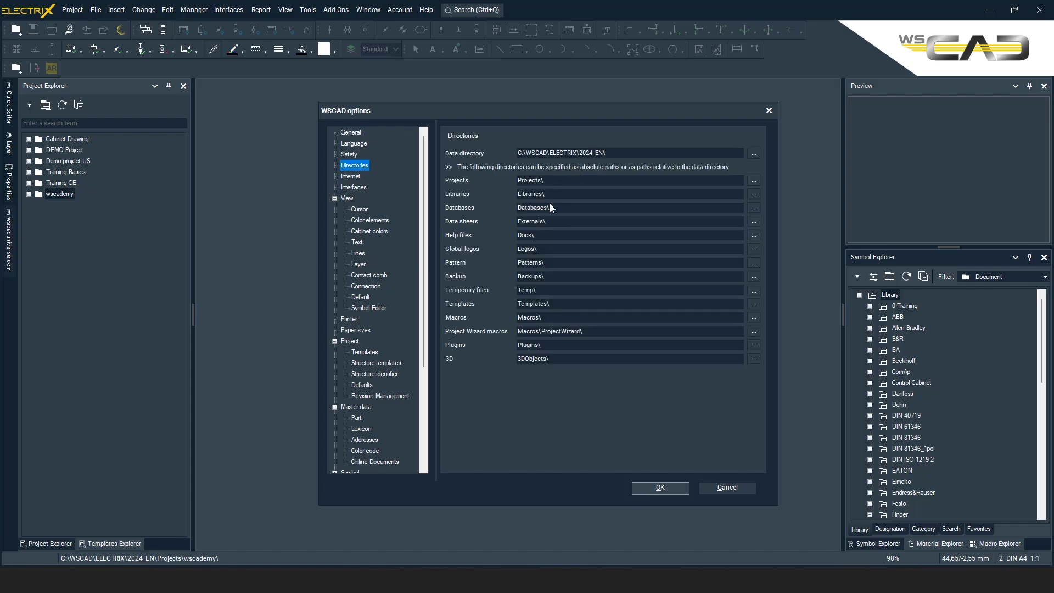
left_click(543, 236)
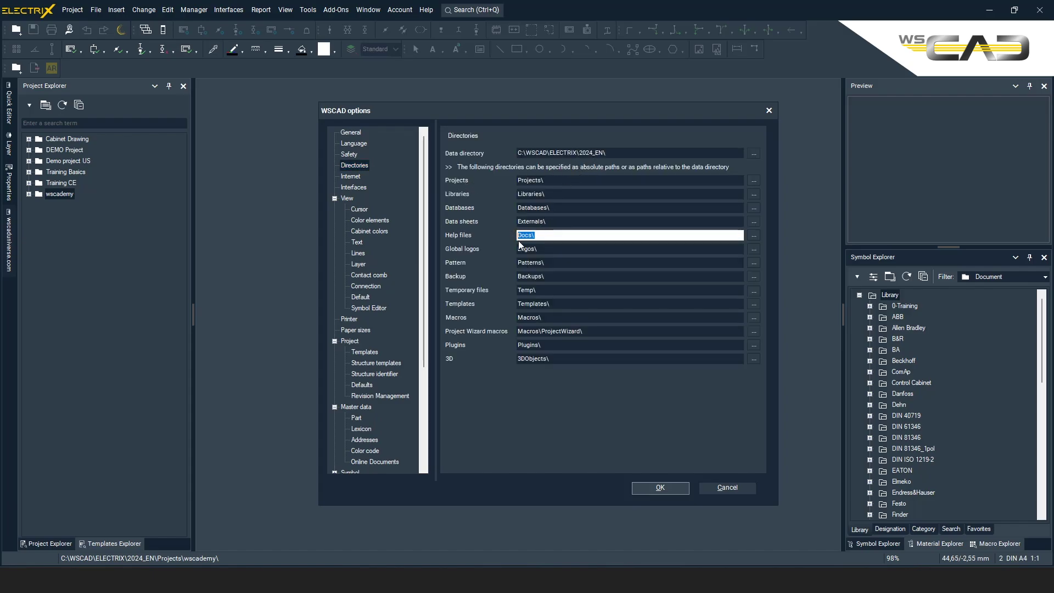
left_click(548, 289)
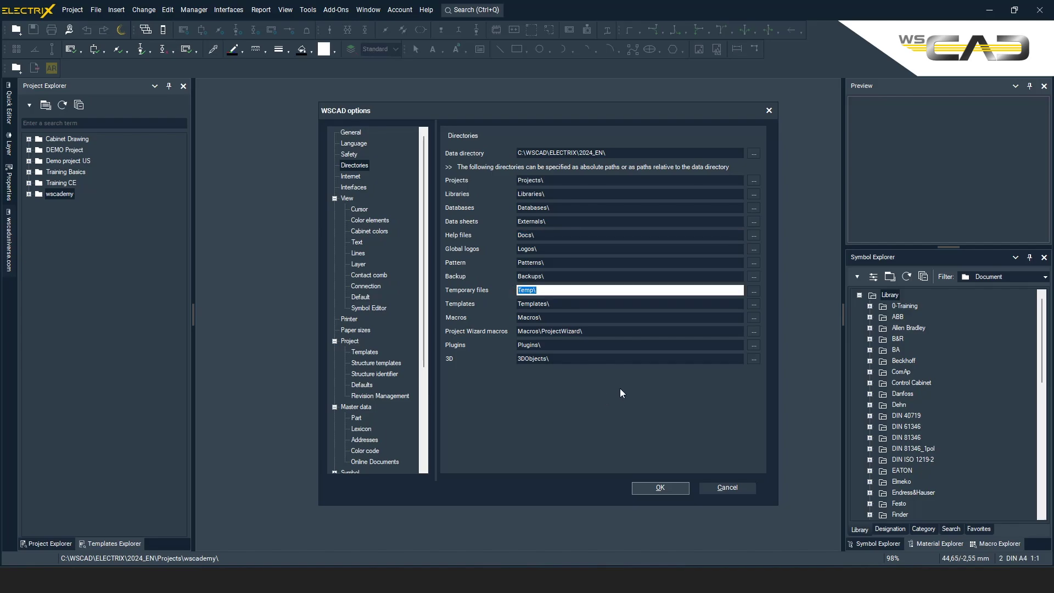
left_click(672, 489)
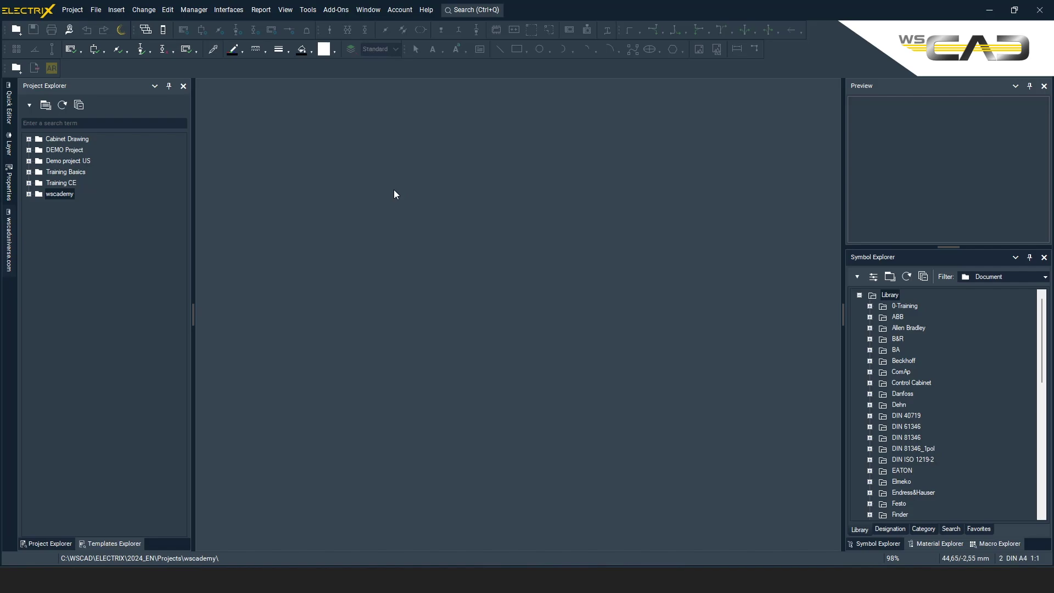
- Export the configuration to a .wsCFA backup via Tools > Configuration settings, then reach Import
left_click(306, 11)
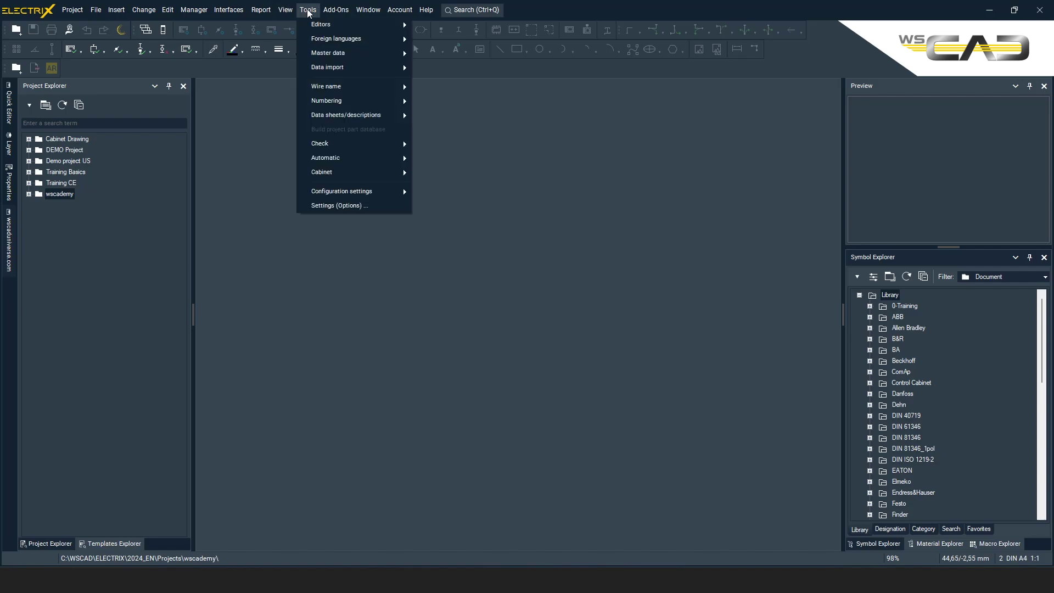
mouse_move(366, 195)
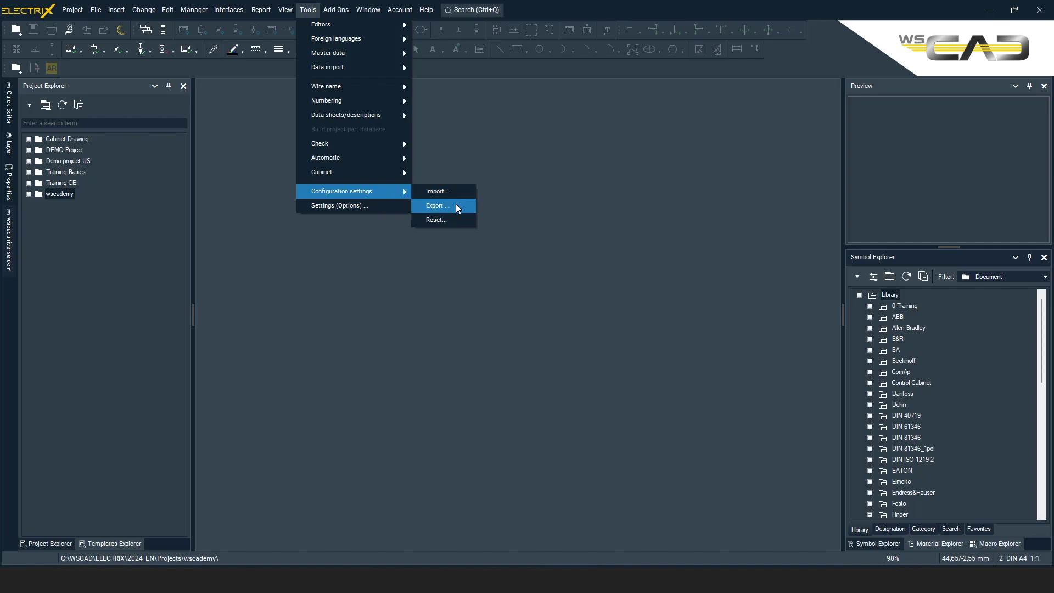
left_click(437, 205)
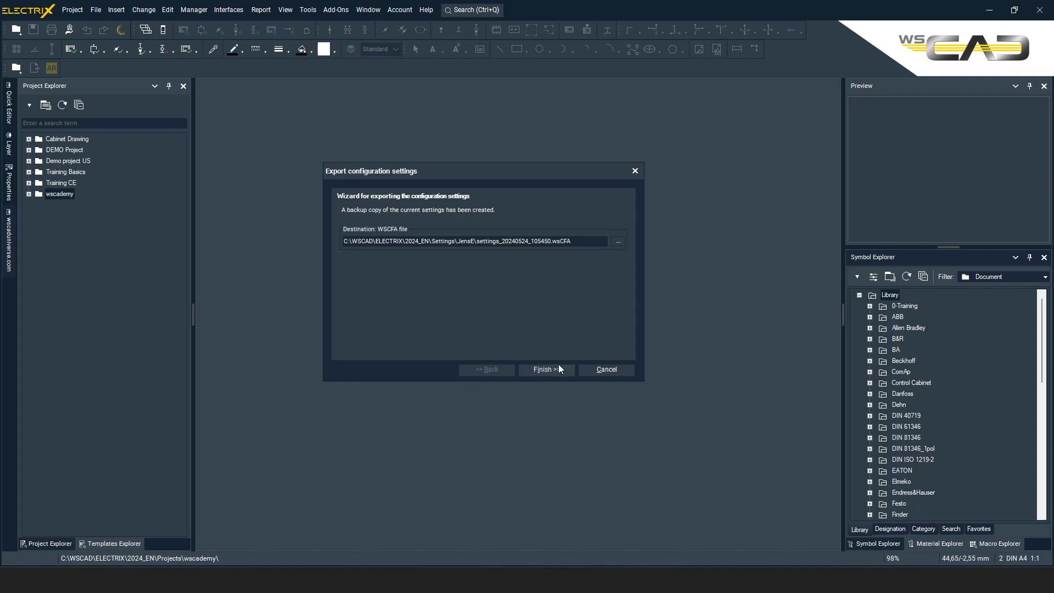
left_click(635, 170)
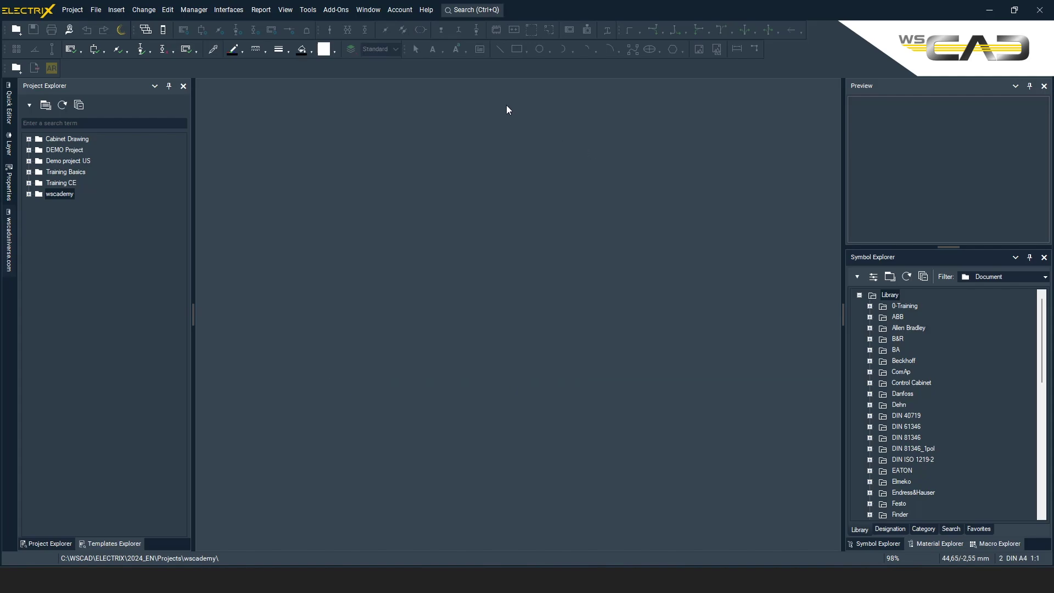
left_click(308, 10)
mouse_move(349, 191)
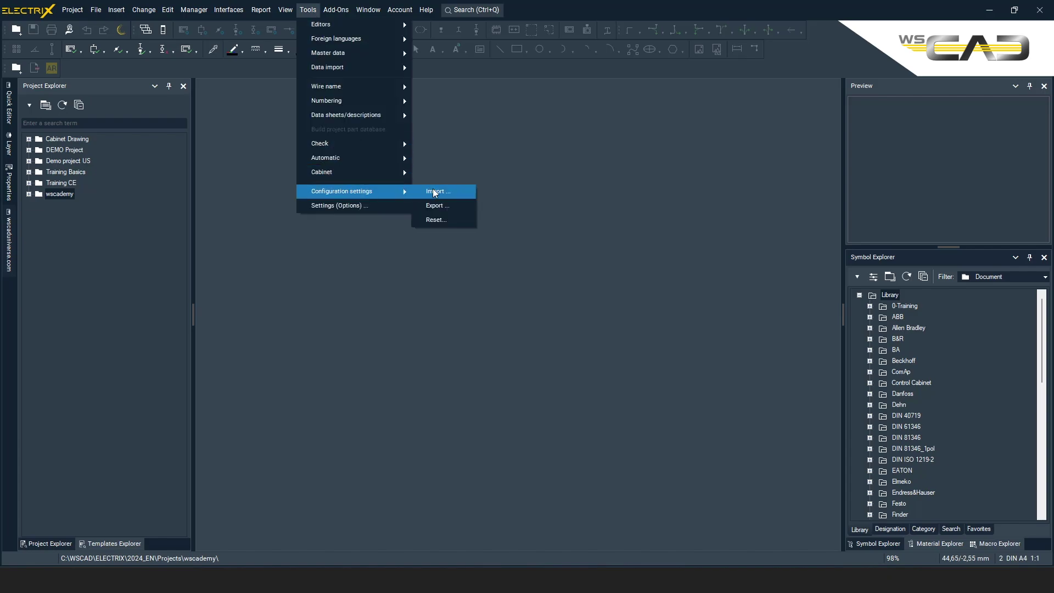